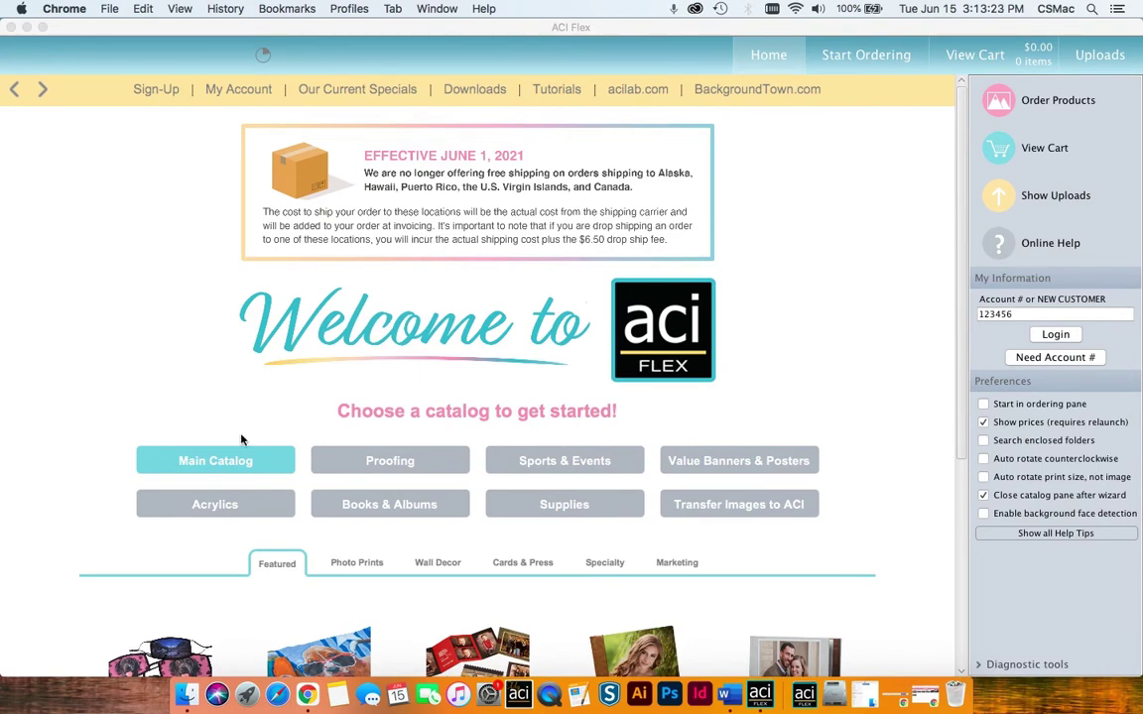
Start a 1-sided 5x7H Postcard Blank greeting card from Cards & Press and place the portrait photo on it
{"action": "scroll", "coordinate": [253, 425], "scroll_direction": "down", "scroll_amount": 5}
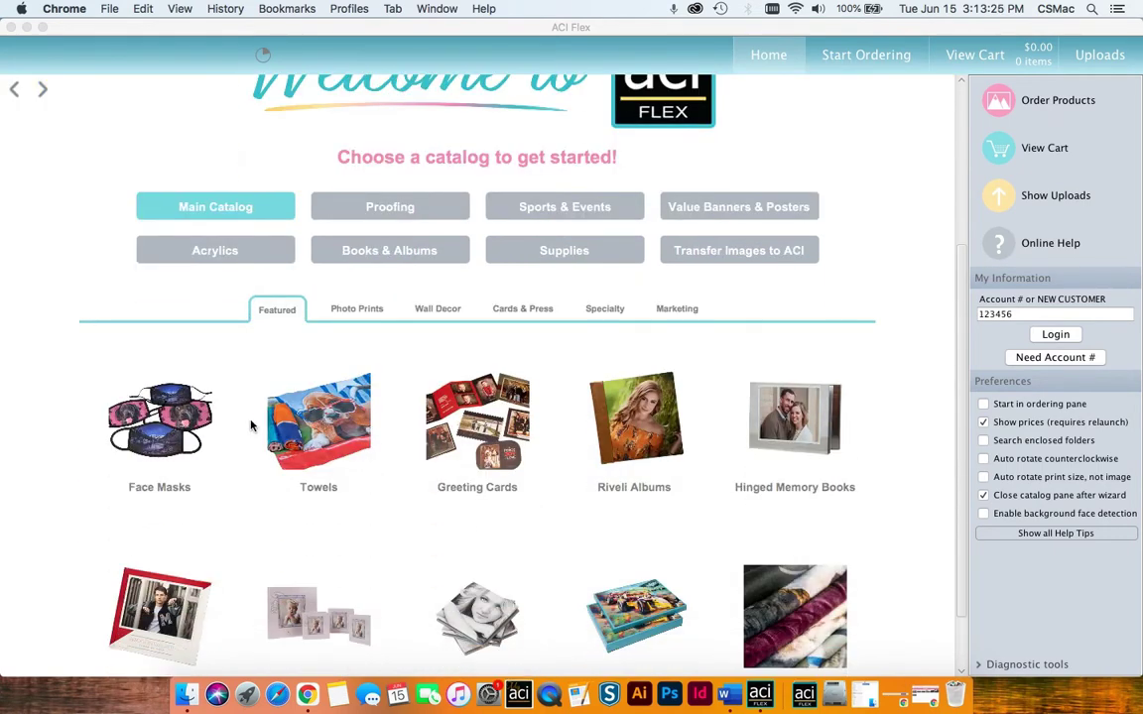
{"action": "left_click", "coordinate": [528, 310]}
{"action": "left_click", "coordinate": [529, 310]}
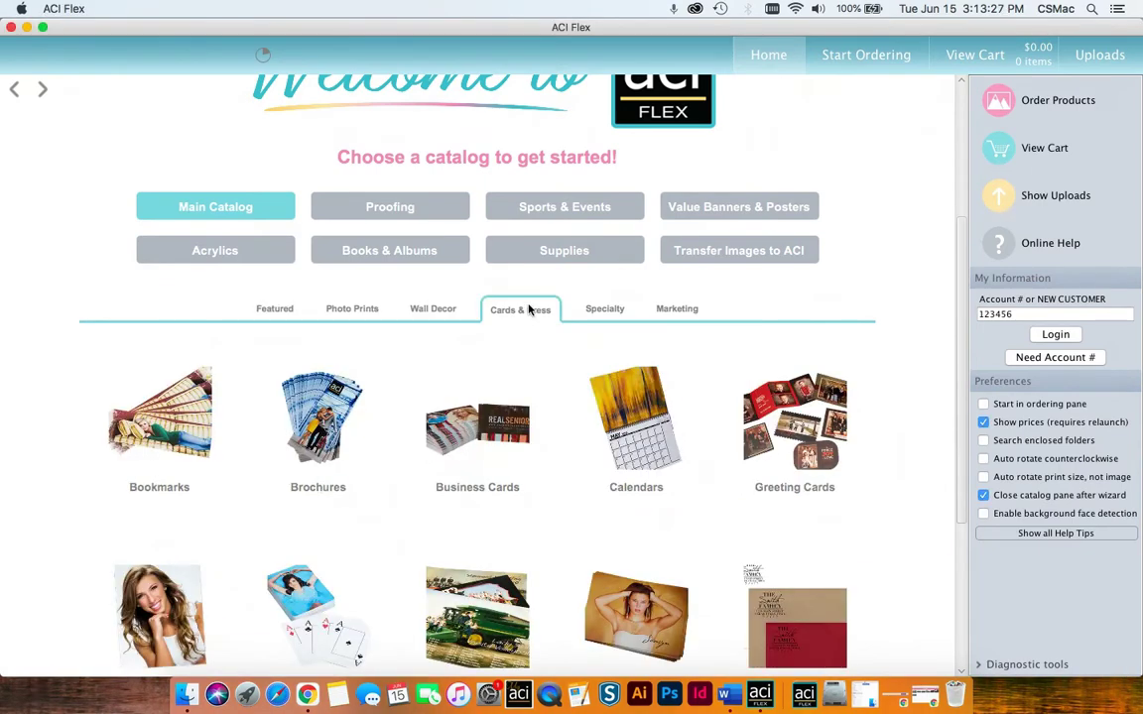
{"action": "left_click", "coordinate": [785, 426]}
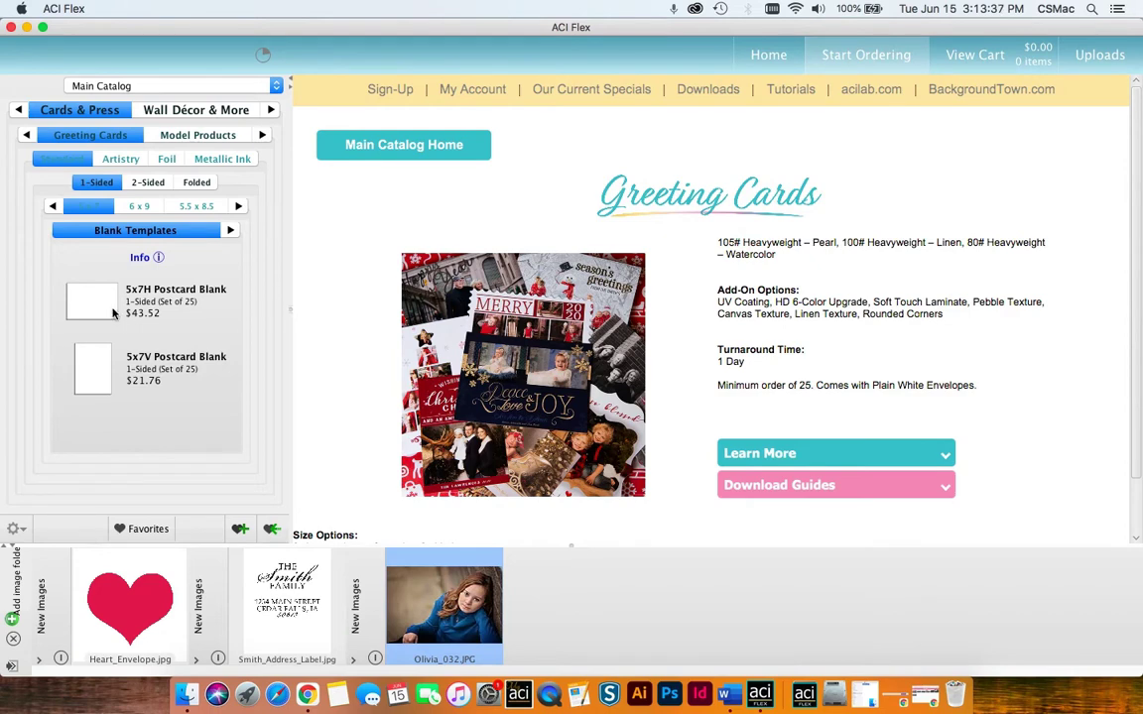
{"action": "left_click", "coordinate": [162, 303]}
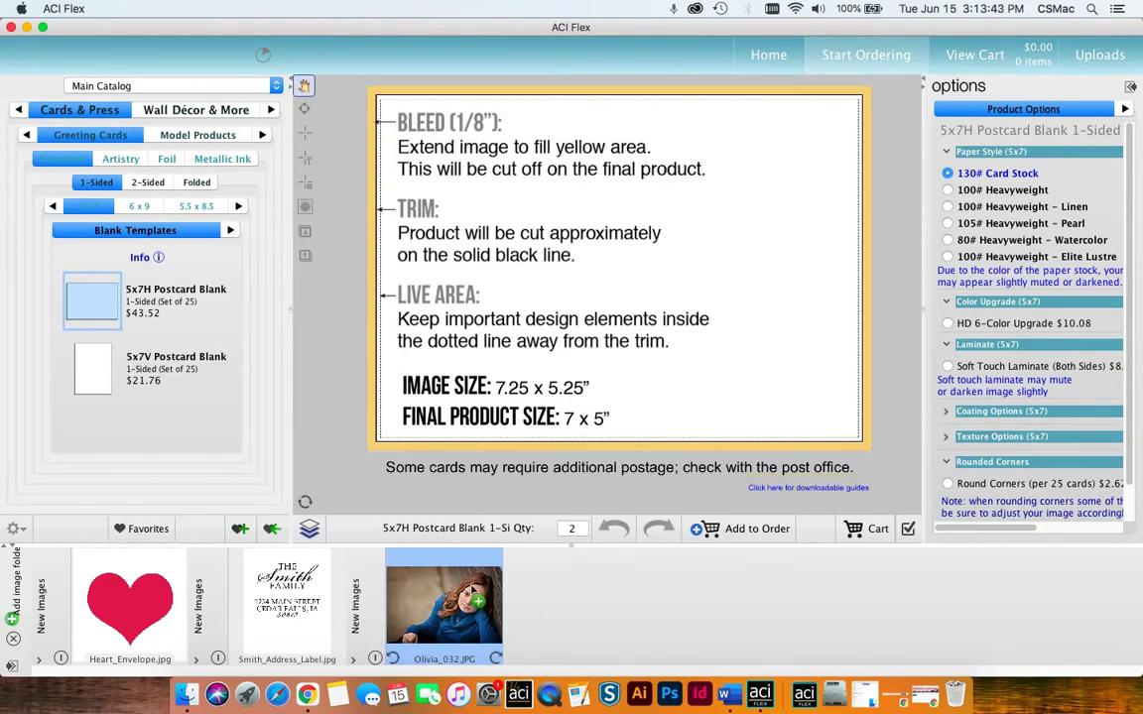
{"action": "left_click_drag", "start_coordinate": [595, 404], "coordinate": [539, 347]}
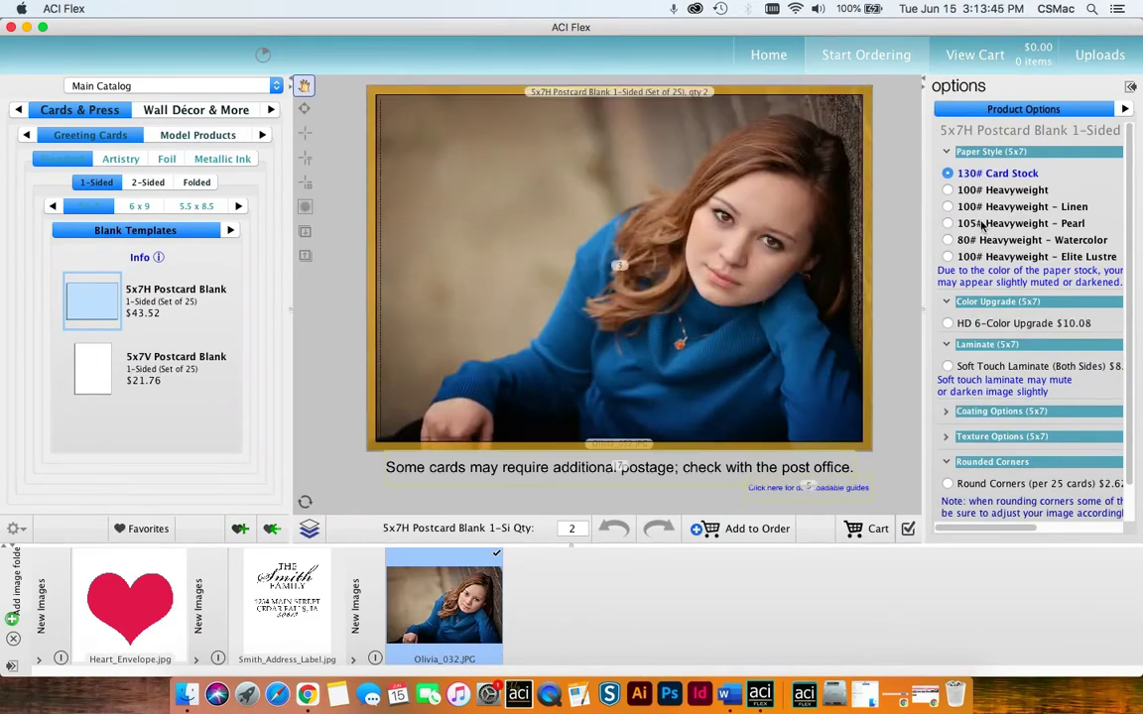
Select the Printed Return Address Envelopes option for the postcard and add it to the order with a quantity of 4
{"action": "scroll", "coordinate": [980, 281], "scroll_direction": "down", "scroll_amount": 3}
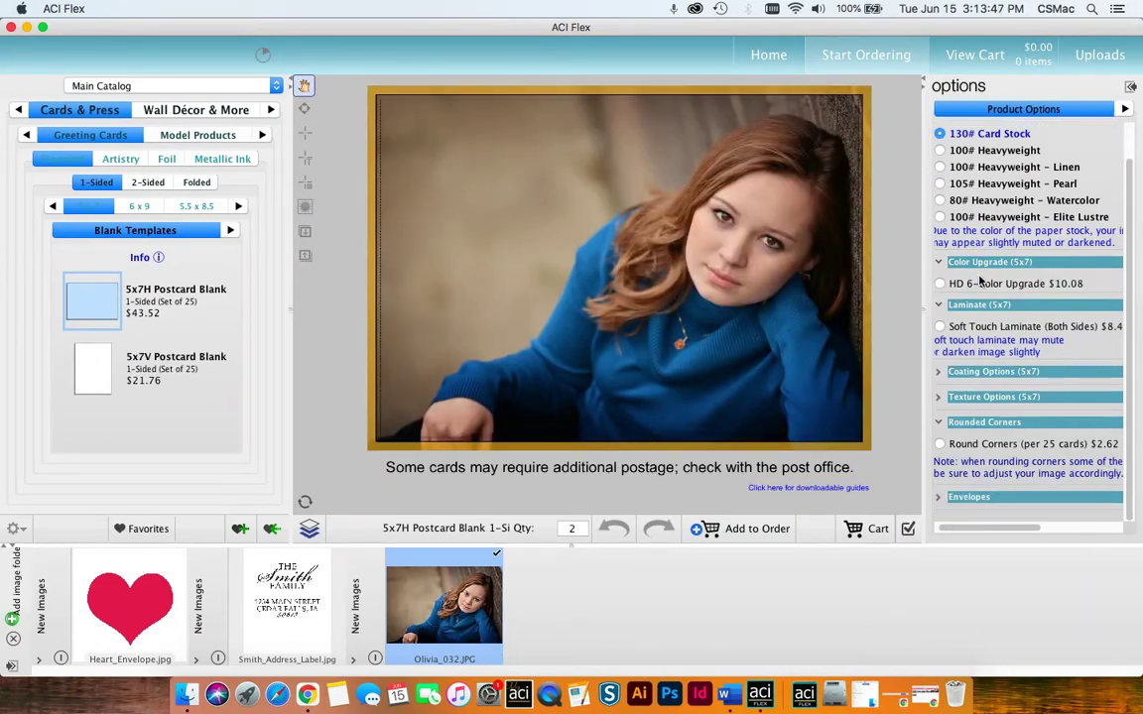
{"action": "left_click", "coordinate": [942, 499]}
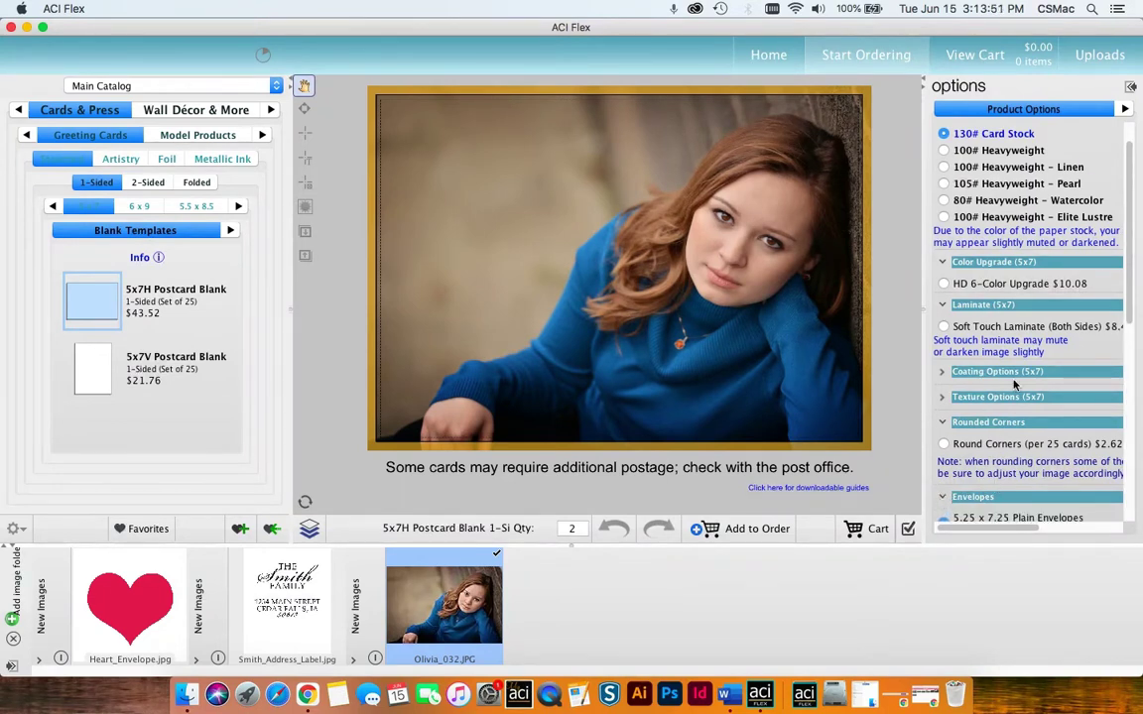
{"action": "scroll", "coordinate": [1014, 385], "scroll_direction": "down", "scroll_amount": 5}
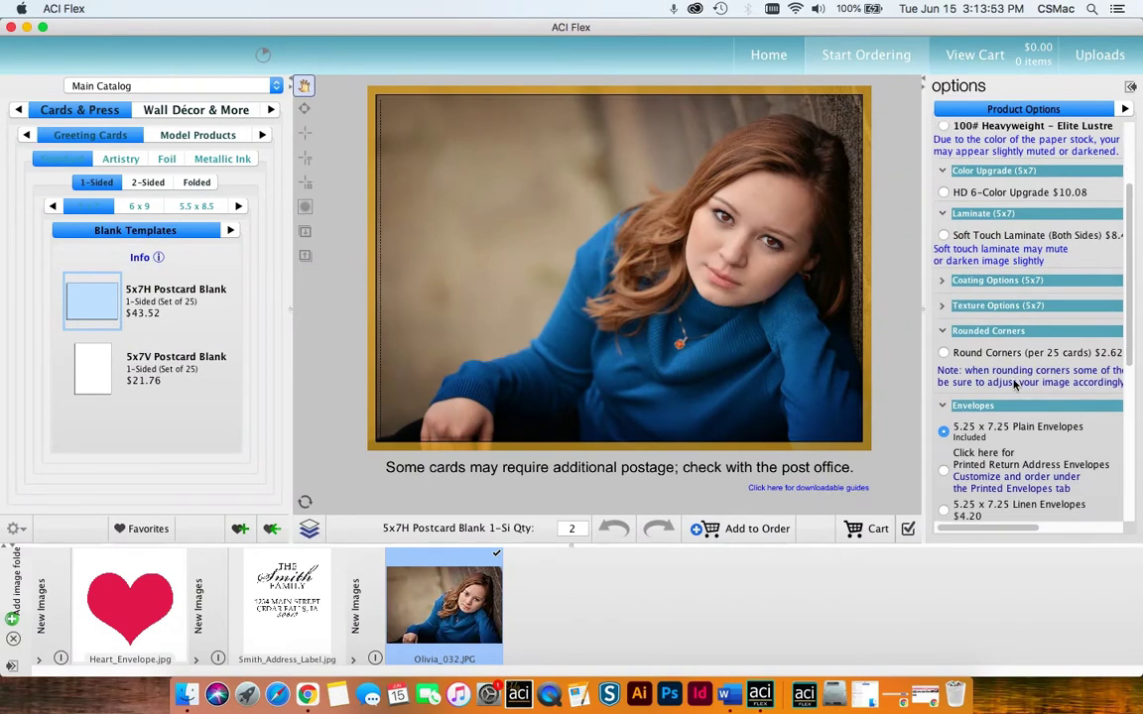
{"action": "scroll", "coordinate": [1013, 385], "scroll_direction": "left", "scroll_amount": 2}
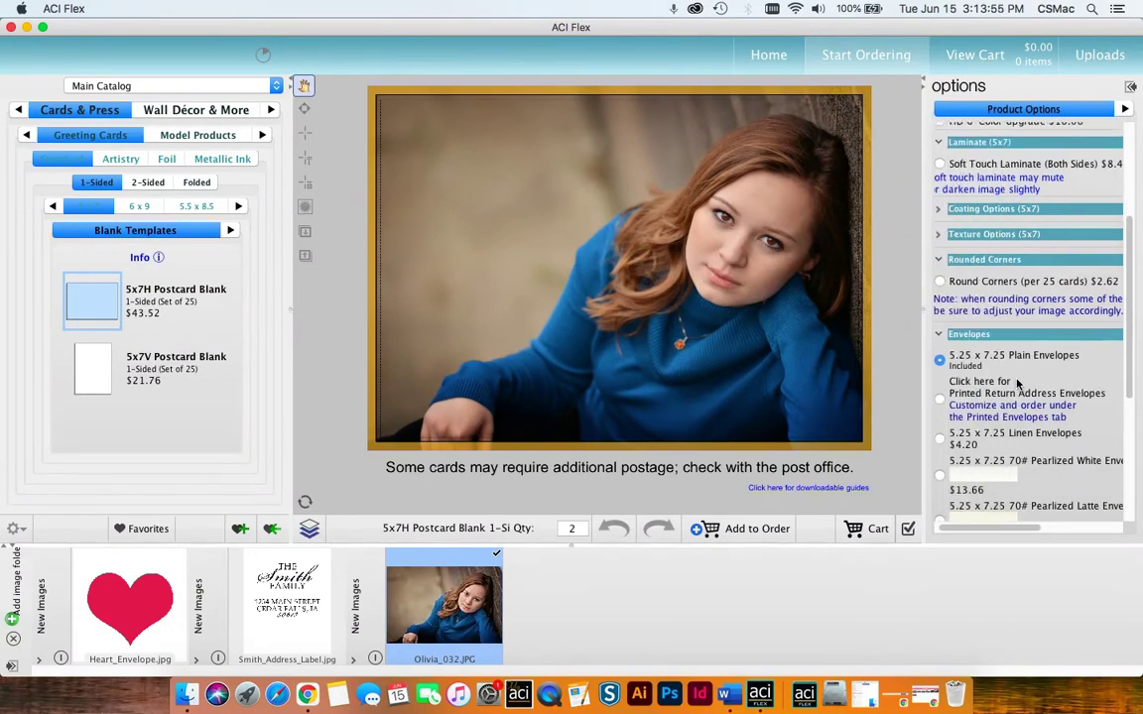
{"action": "left_click", "coordinate": [940, 402]}
{"action": "left_click", "coordinate": [572, 529]}
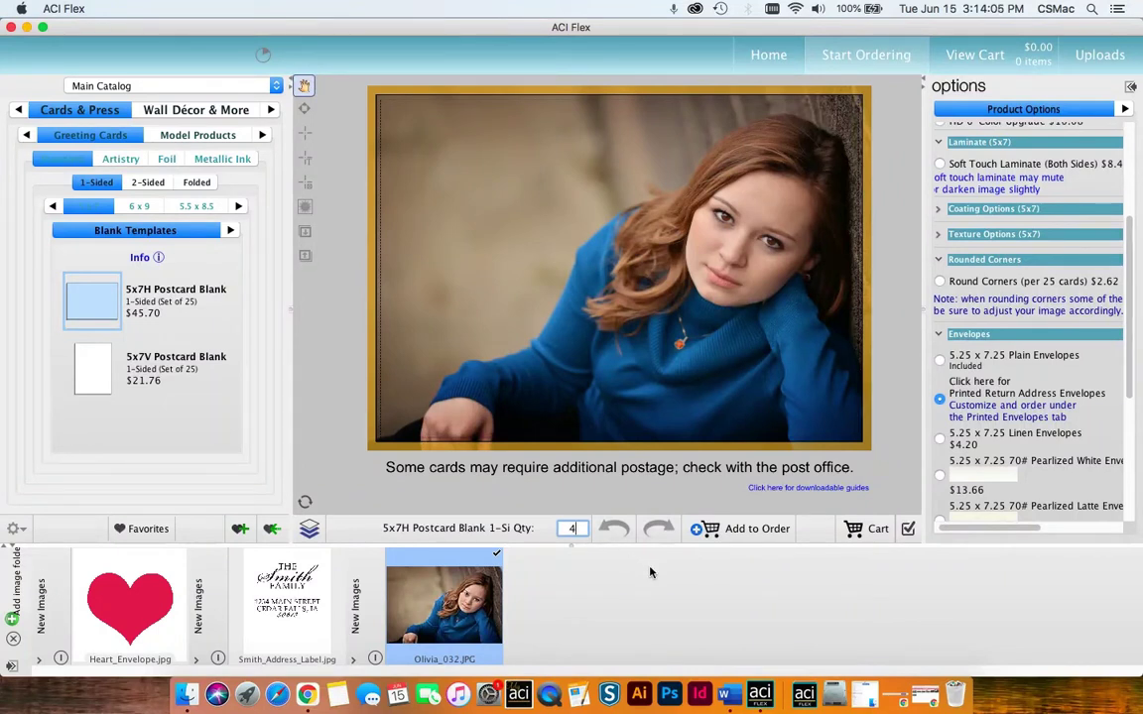
{"action": "left_click", "coordinate": [732, 530]}
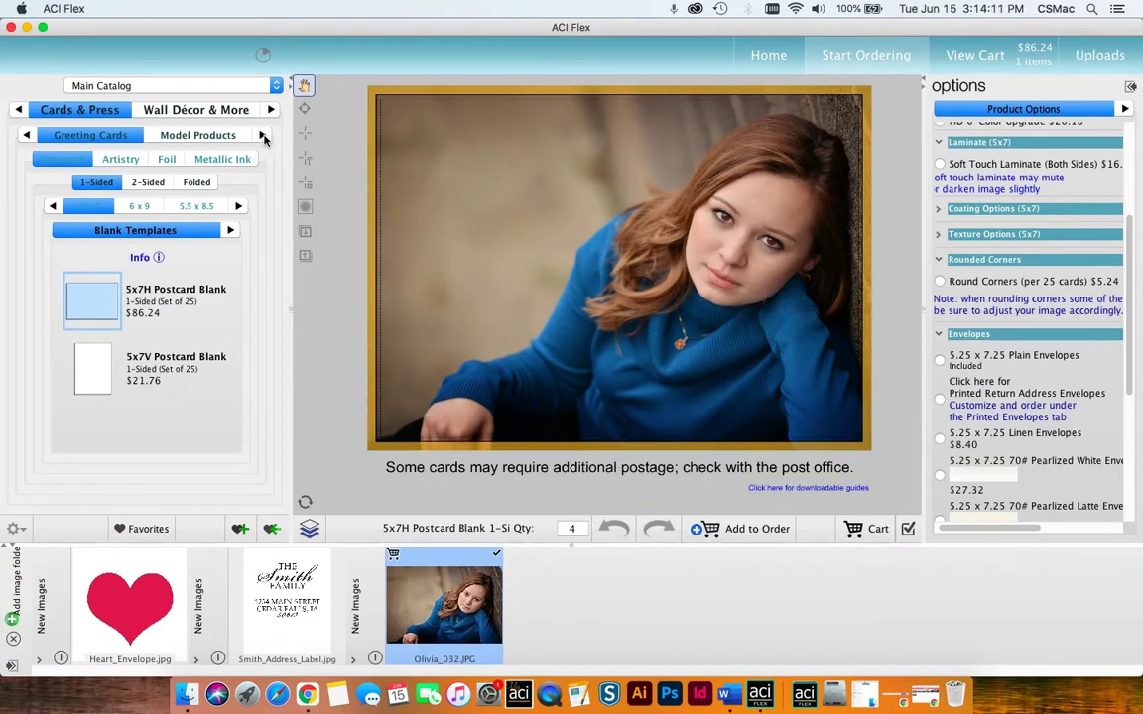
Open the Printed Envelopes products, compare the 5.25 x 7.25 Standard and Custom templates, and choose Custom
{"action": "left_click", "coordinate": [263, 136]}
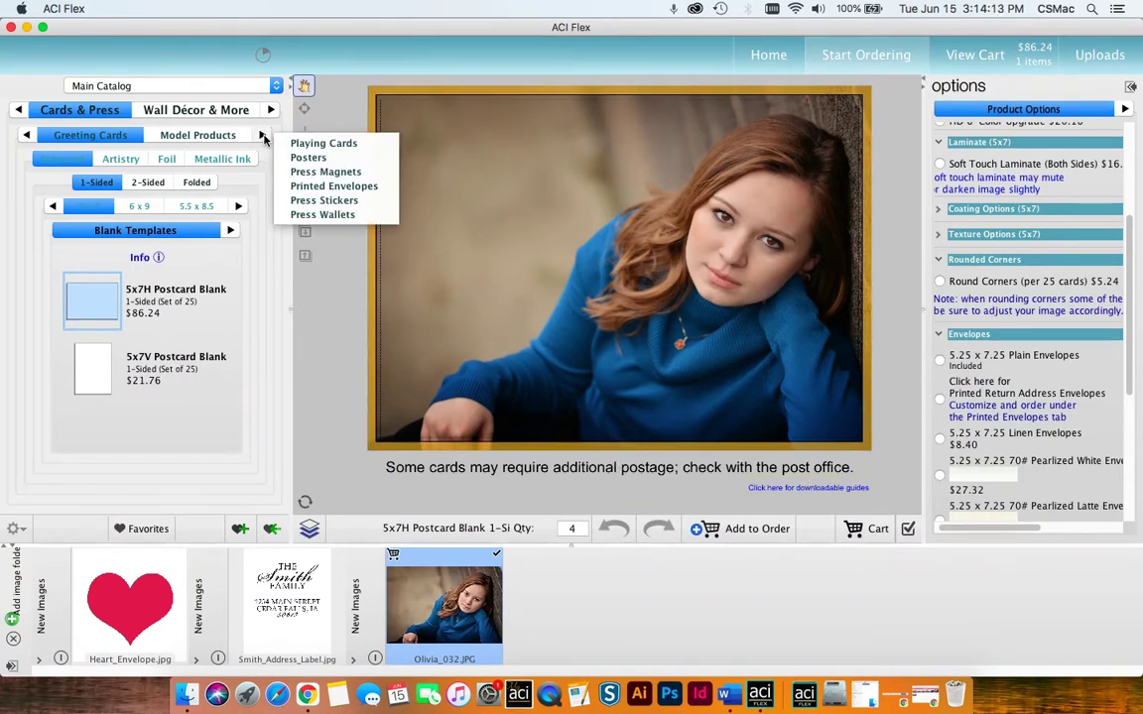
{"action": "left_click", "coordinate": [333, 185]}
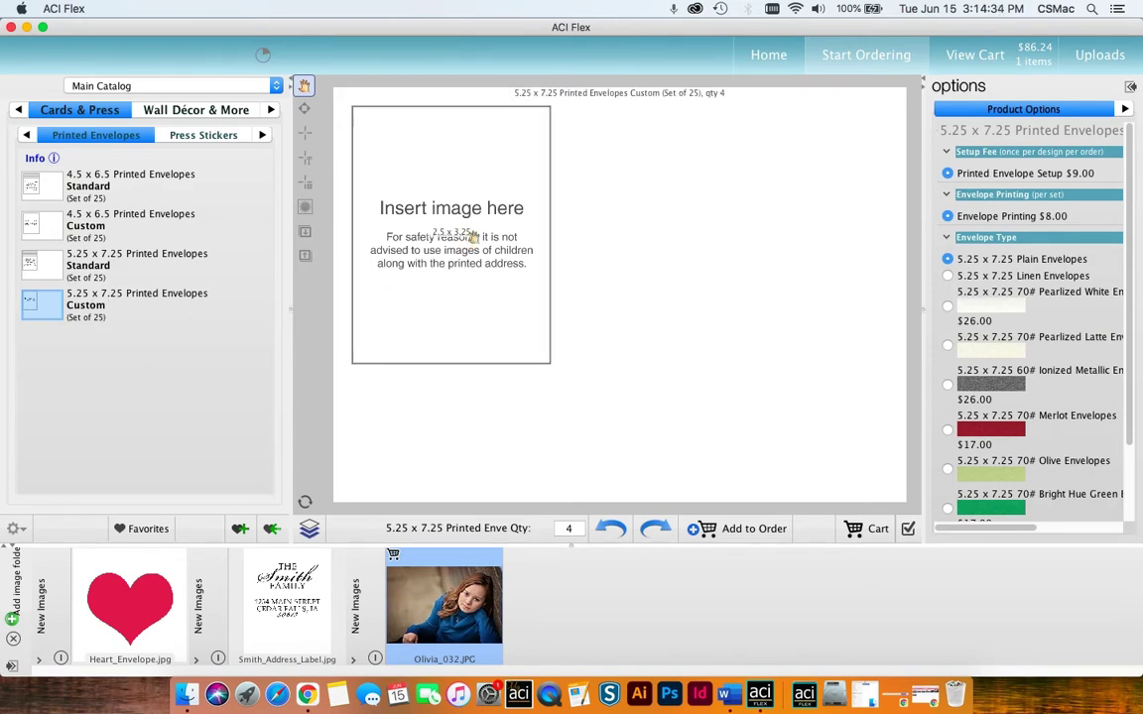
{"action": "left_click", "coordinate": [105, 263]}
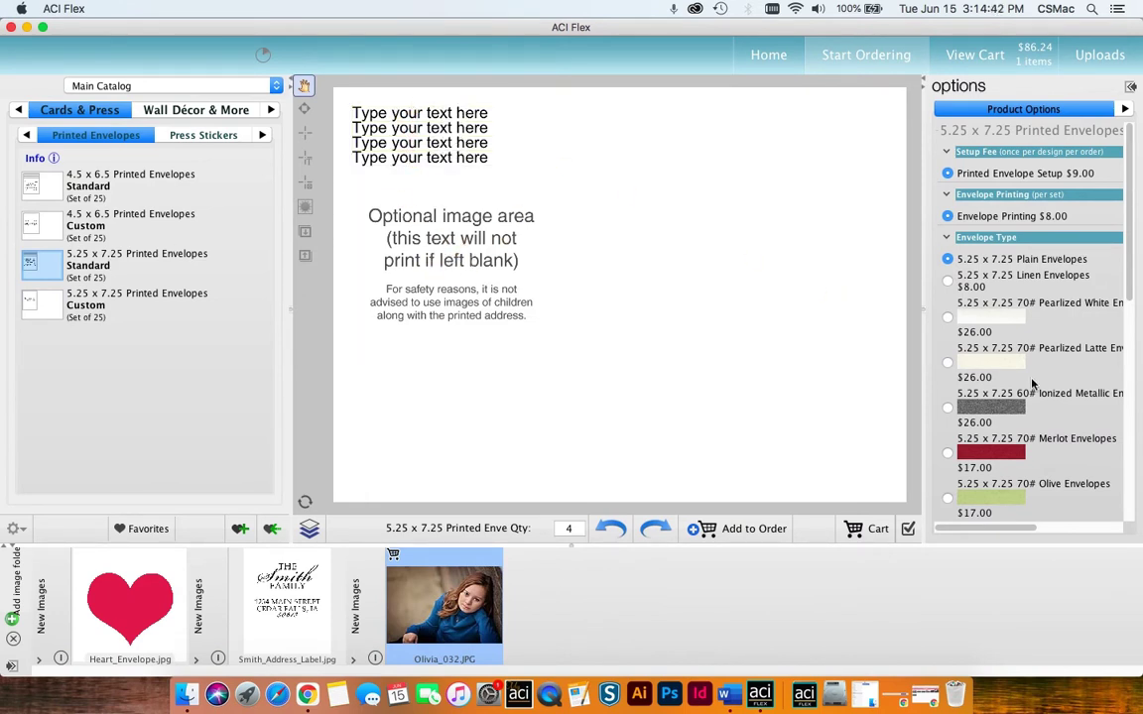
{"action": "left_click", "coordinate": [97, 318]}
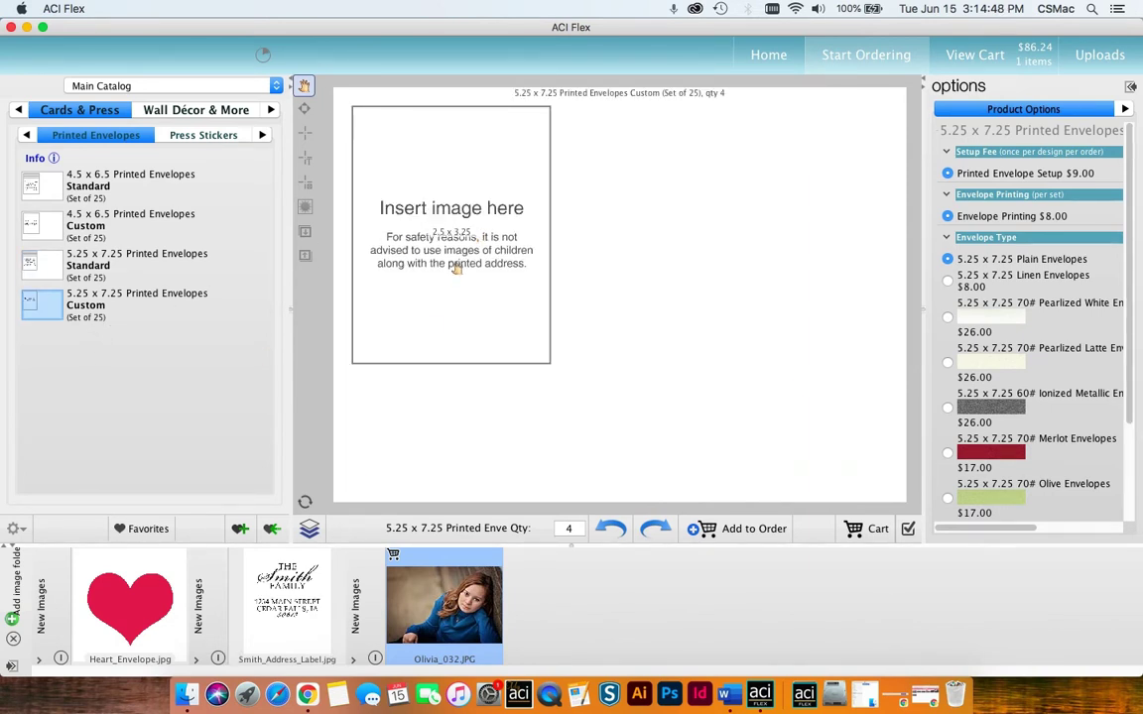
Add a custom envelope to the order with the address label image on 5.25 x 7.25 70# Merlot Envelopes
{"action": "left_click_drag", "start_coordinate": [284, 592], "coordinate": [449, 301]}
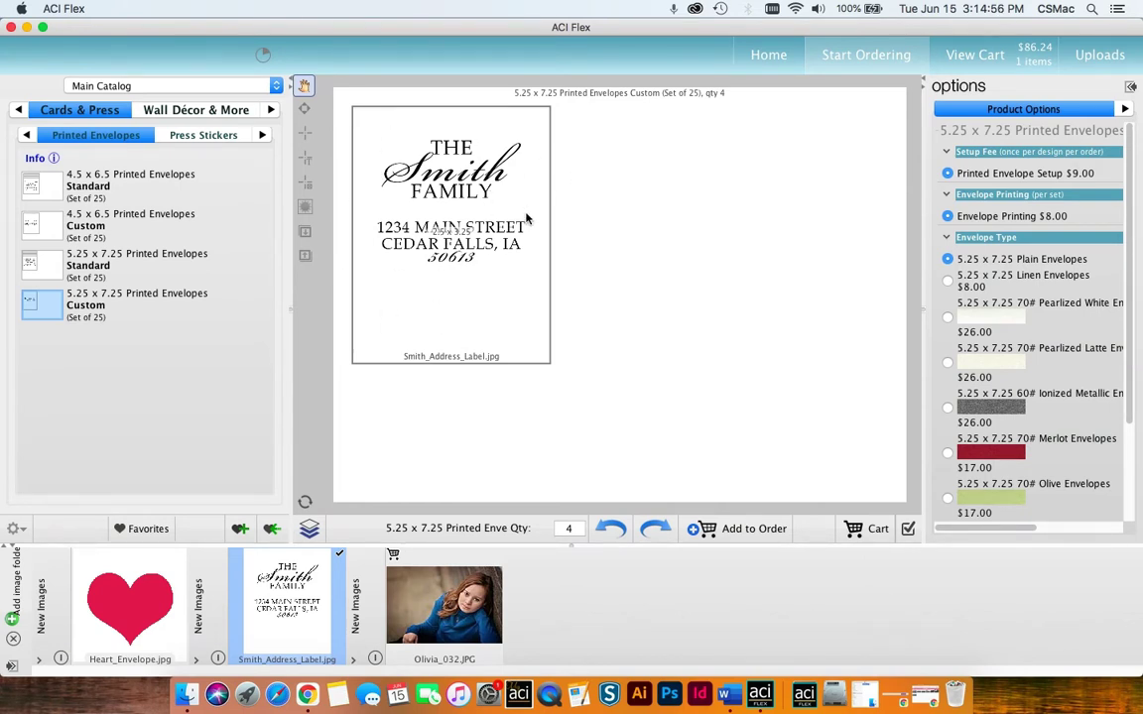
{"action": "left_click", "coordinate": [949, 453]}
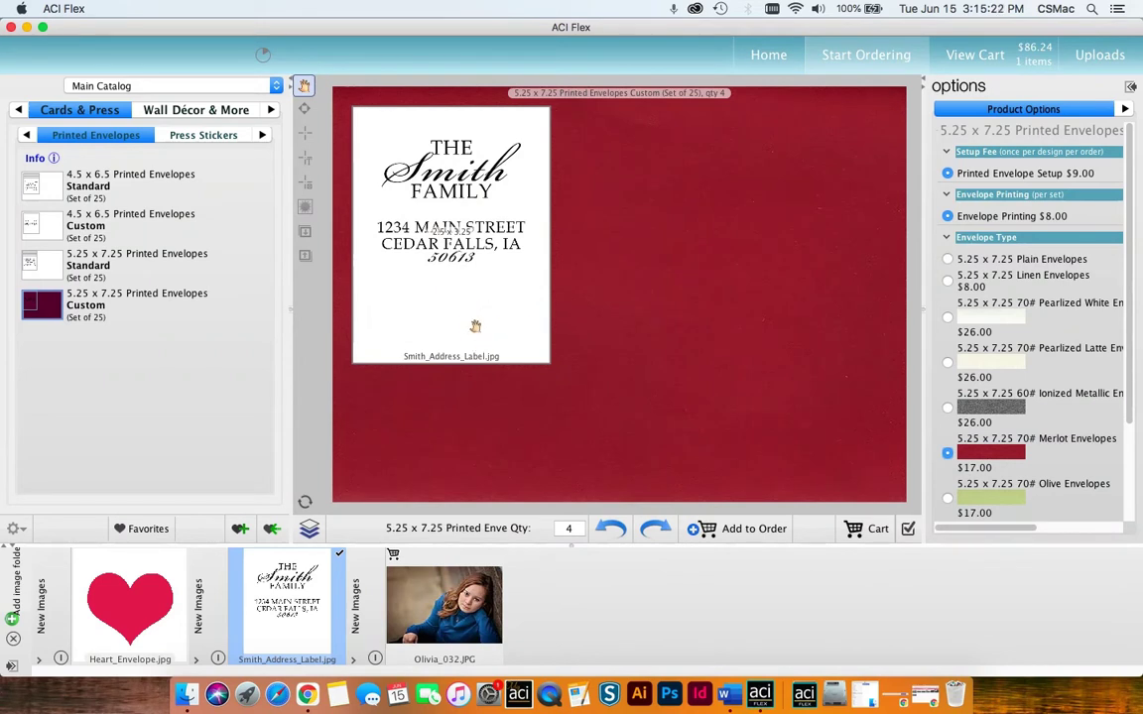
{"action": "left_click", "coordinate": [704, 528]}
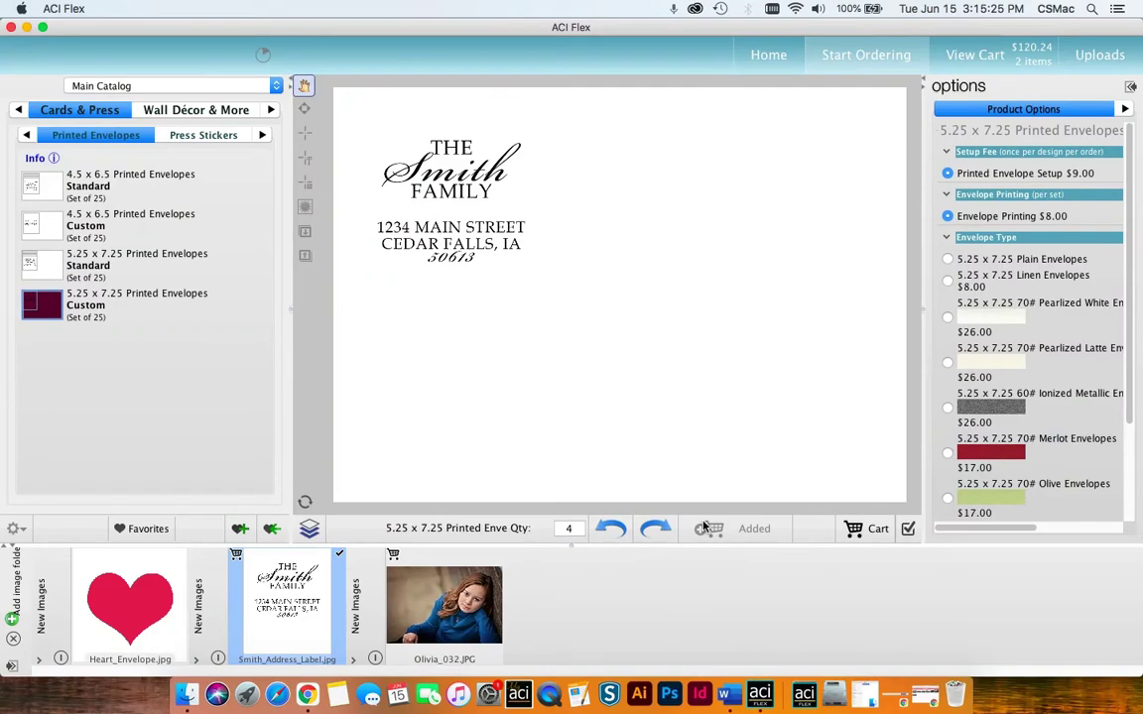
Remove the custom Merlot envelope from the cart
{"action": "left_click", "coordinate": [1005, 47]}
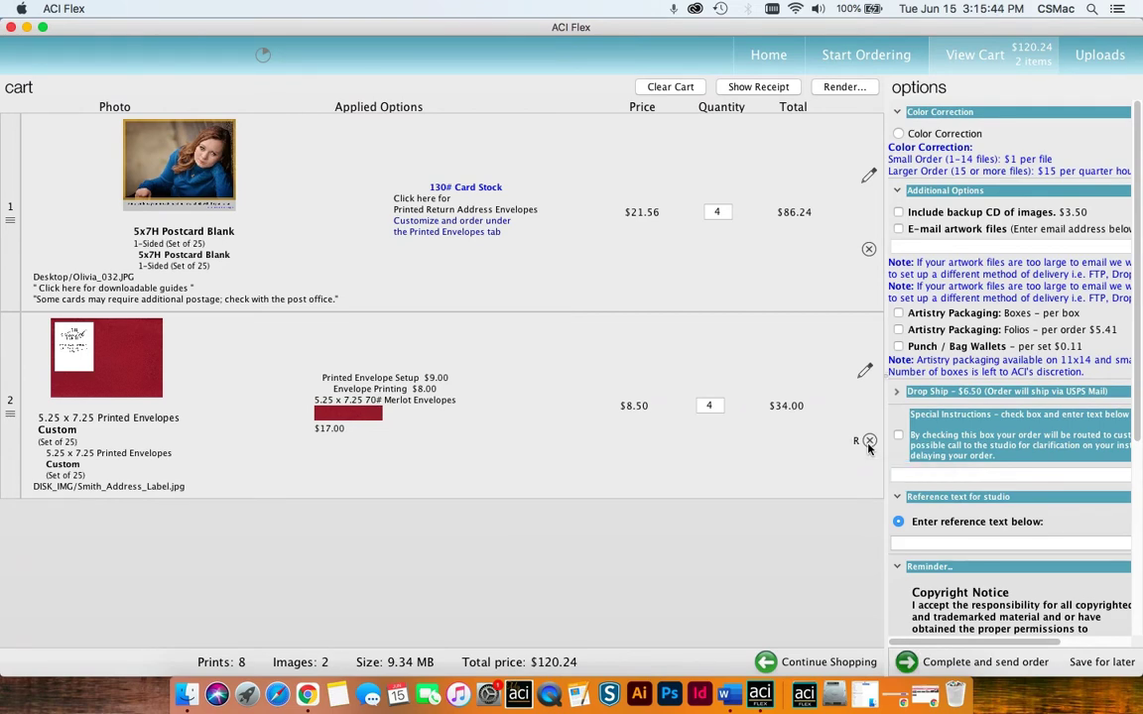
{"action": "left_click", "coordinate": [869, 442]}
{"action": "left_click", "coordinate": [836, 439]}
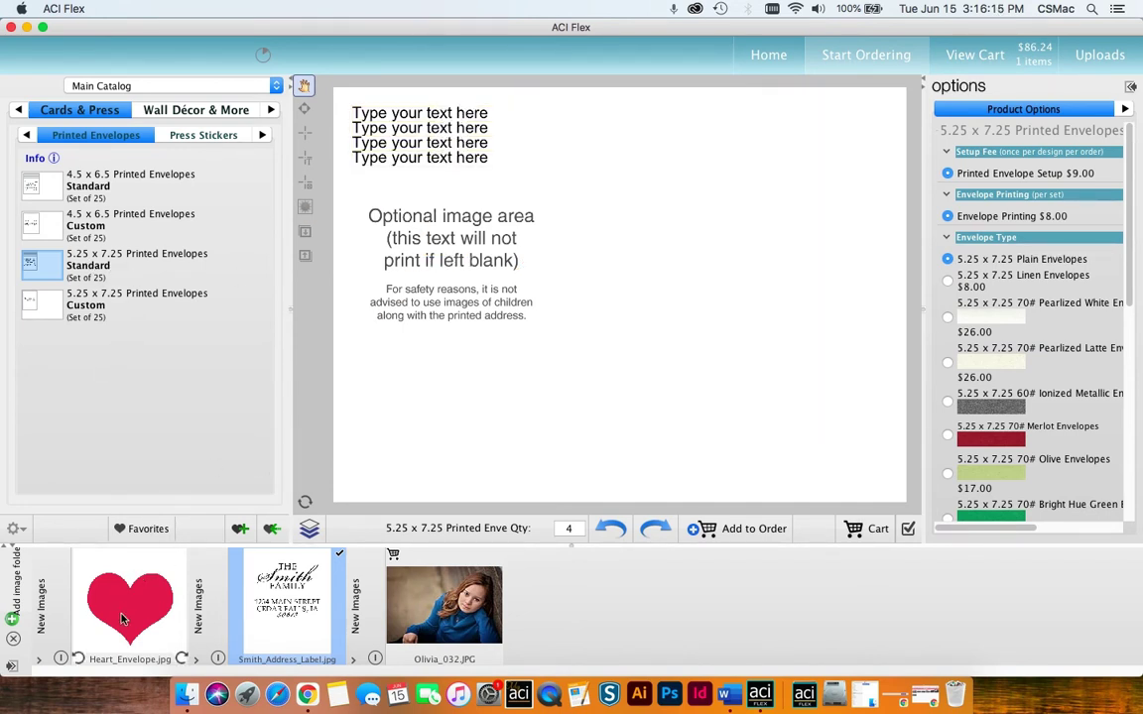
Place Heart_Envelope.jpg in the standard 5.25 x 7.25 envelope's image area and enter the family's name on the first text line
{"action": "left_click_drag", "start_coordinate": [122, 619], "coordinate": [426, 270]}
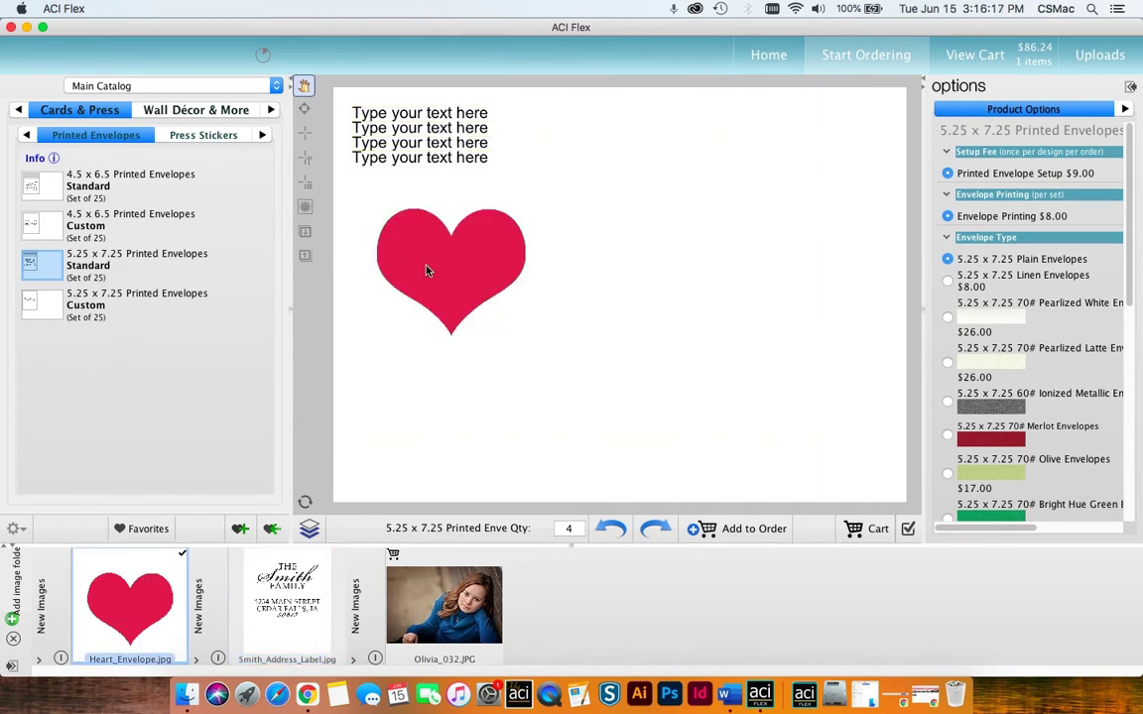
{"action": "left_click", "coordinate": [421, 112]}
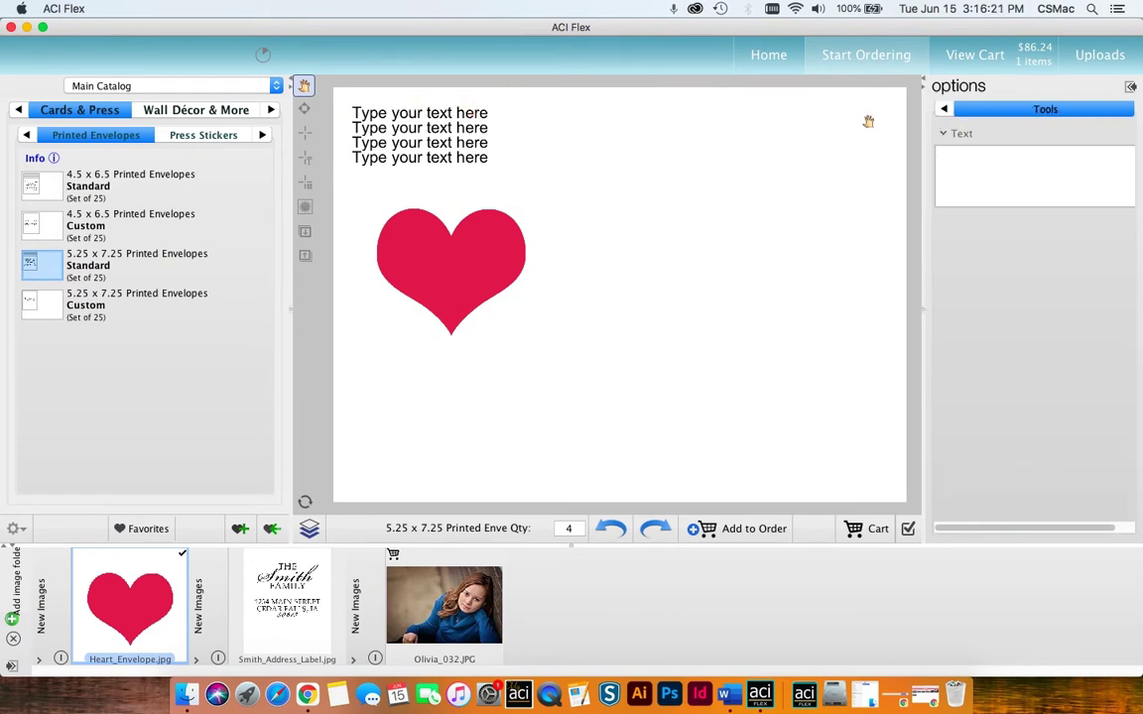
{"action": "type", "text": "The"}
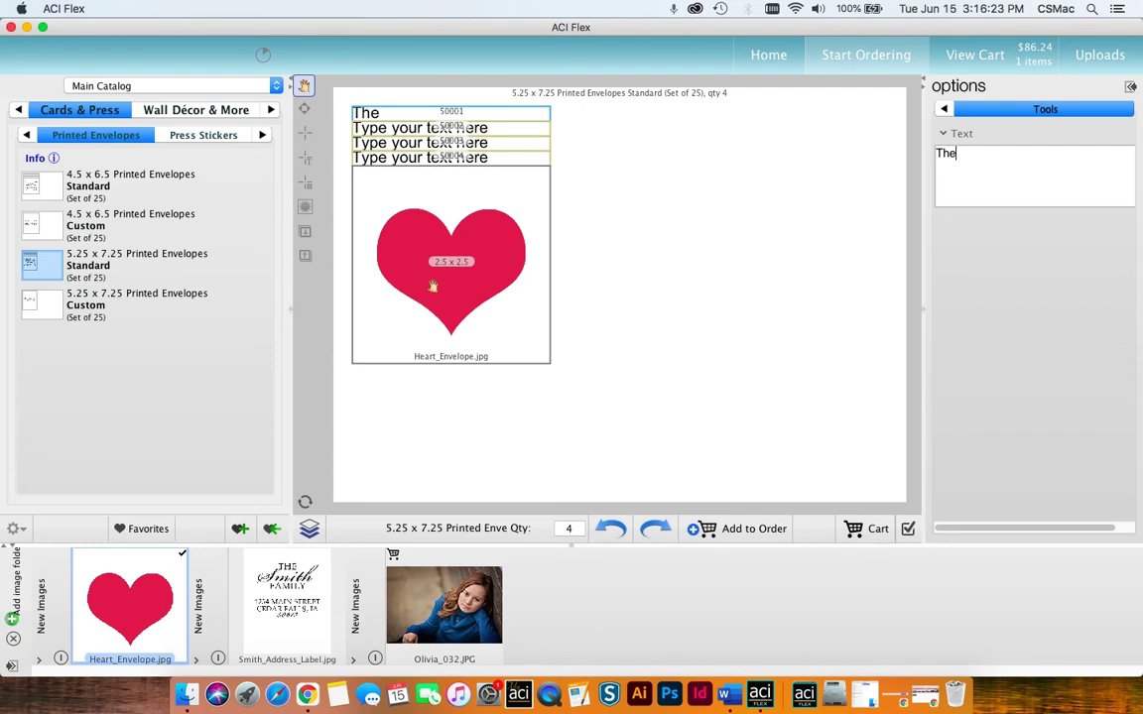
{"action": "type", "text": " Smith Family"}
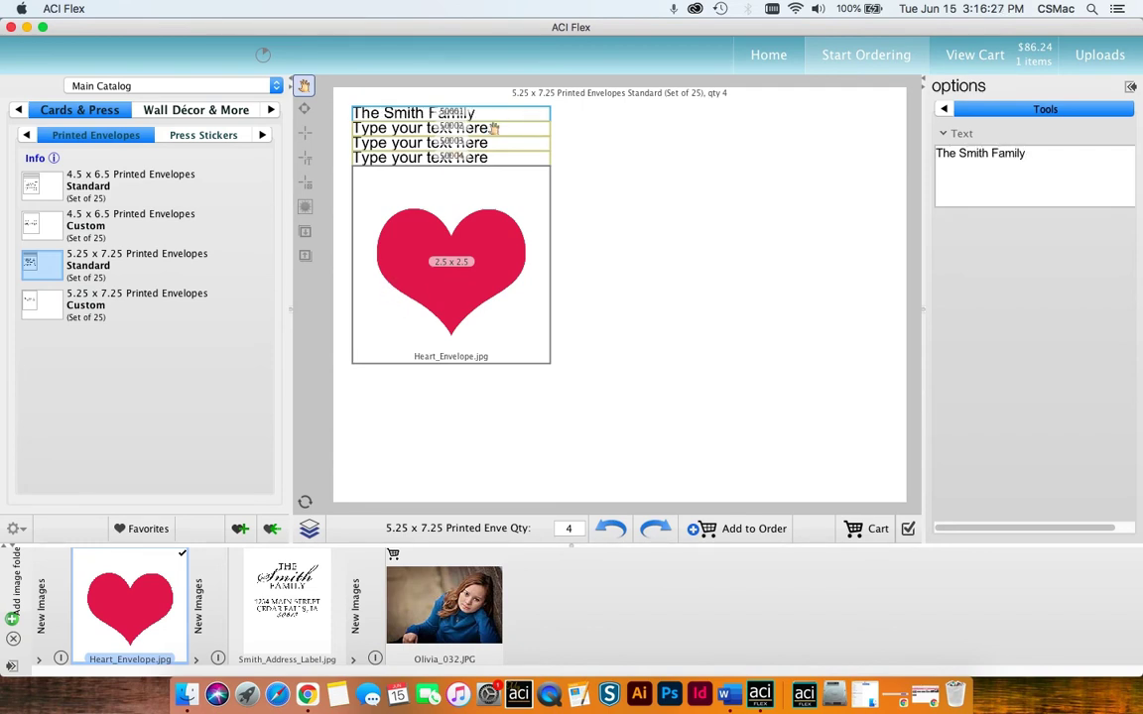
Enter the street address on the envelope's second text line
{"action": "left_click", "coordinate": [442, 123]}
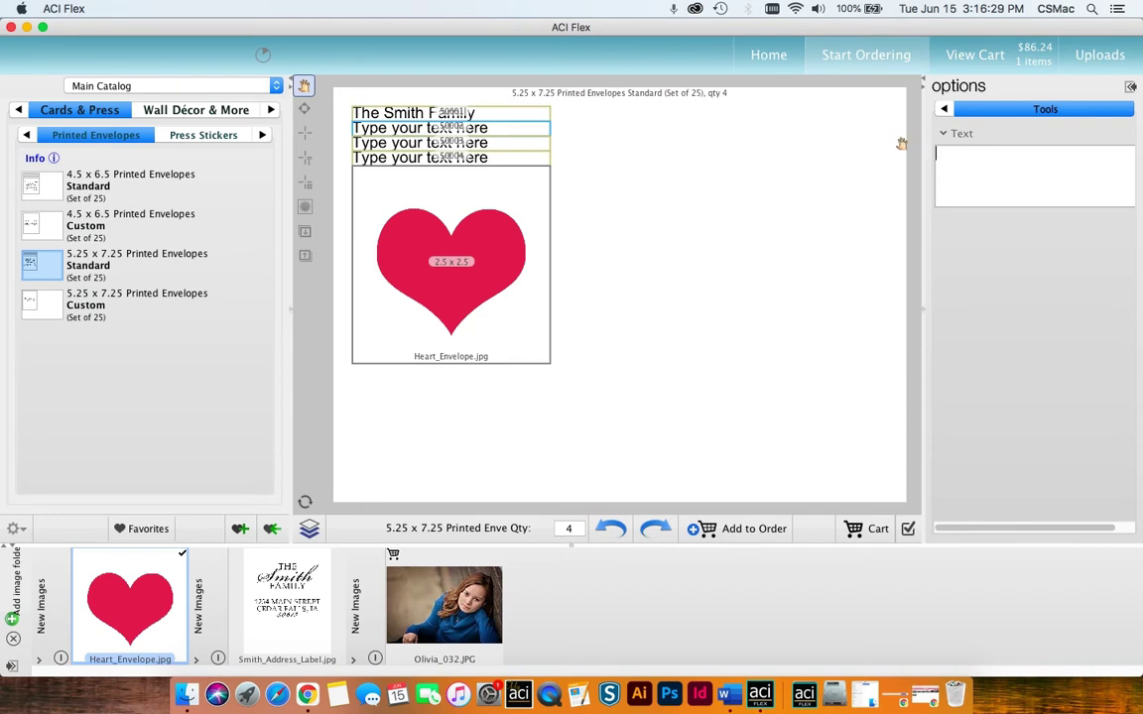
{"action": "type", "text": "1234 Mina"}
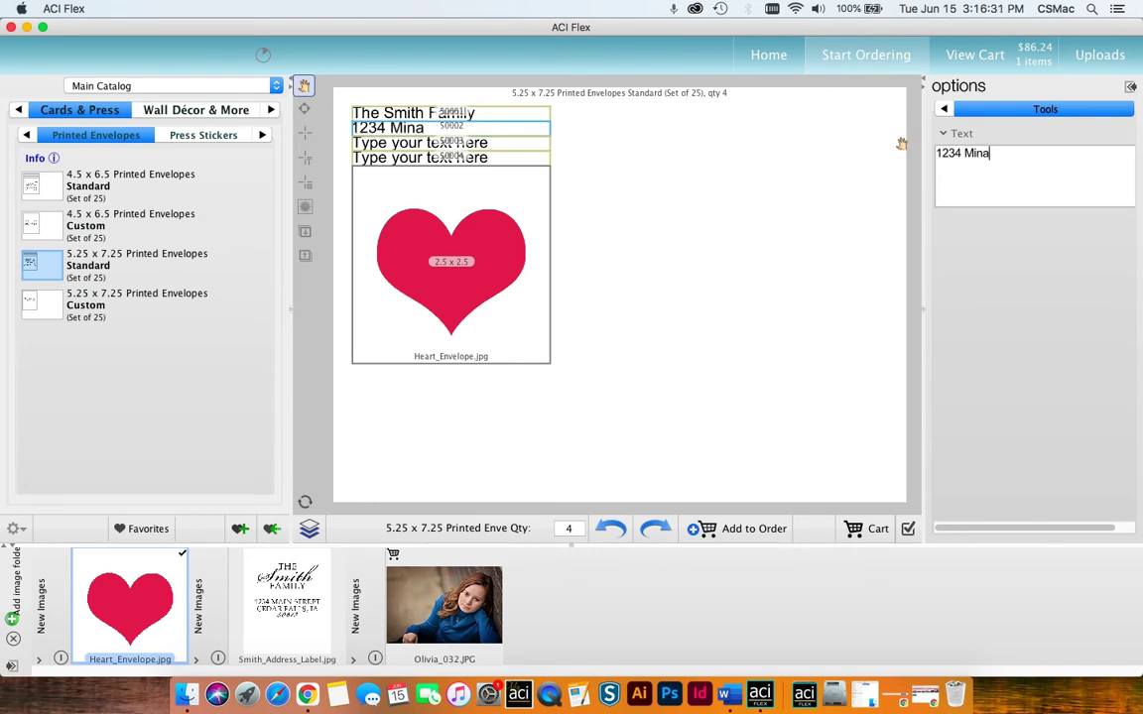
{"action": "key", "text": "BackSpace"}
{"action": "key", "text": "BackSpace"}
{"action": "type", "text": "ain Stre"}
{"action": "key", "text": "BackSpace"}
{"action": "type", "text": "reet"}
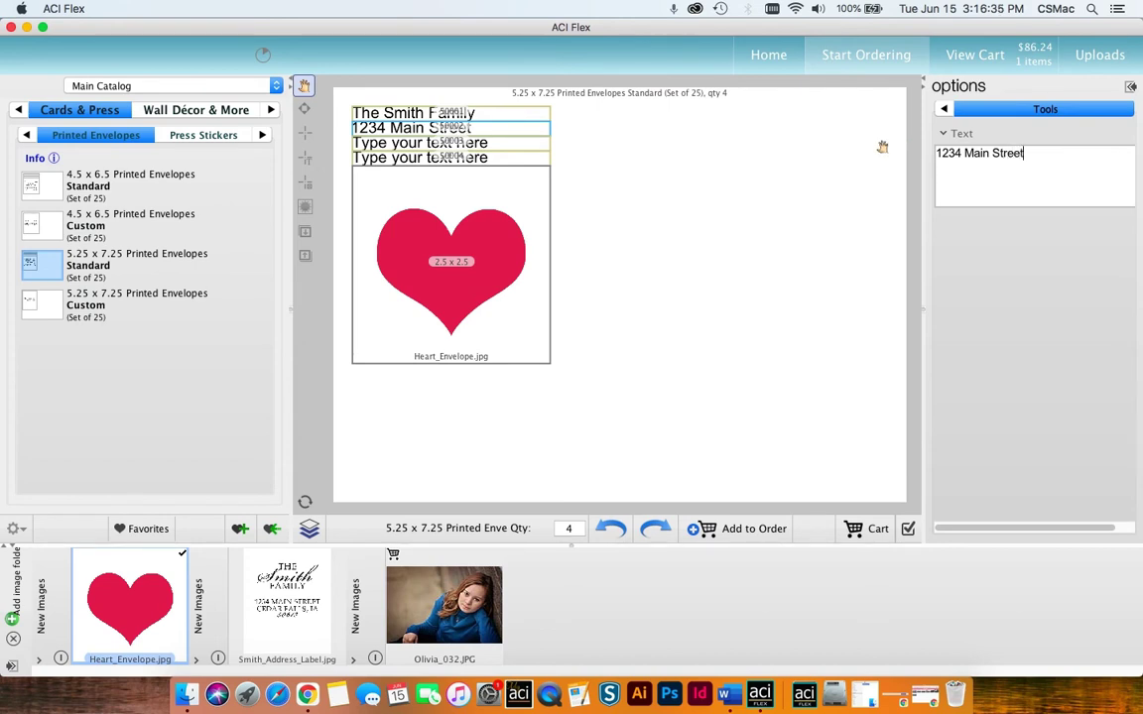
Enter the city, state and ZIP code on the envelope's third text line
{"action": "left_click", "coordinate": [506, 145]}
{"action": "left_click", "coordinate": [959, 166]}
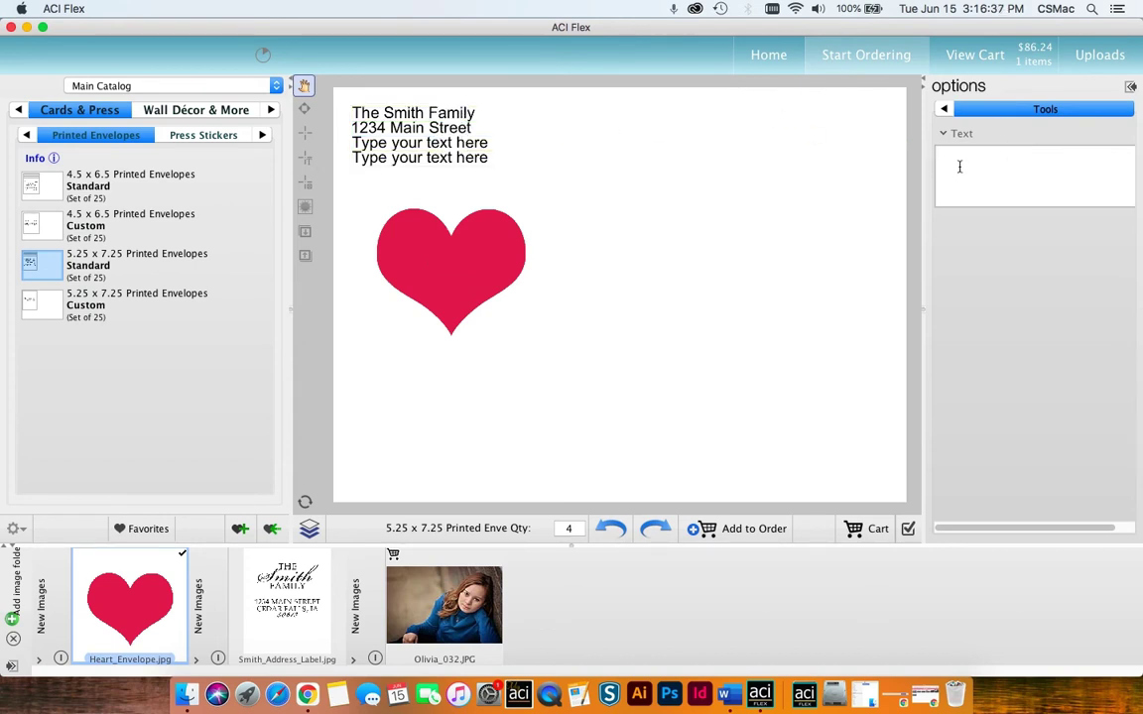
{"action": "type", "text": "Cedar fAls"}
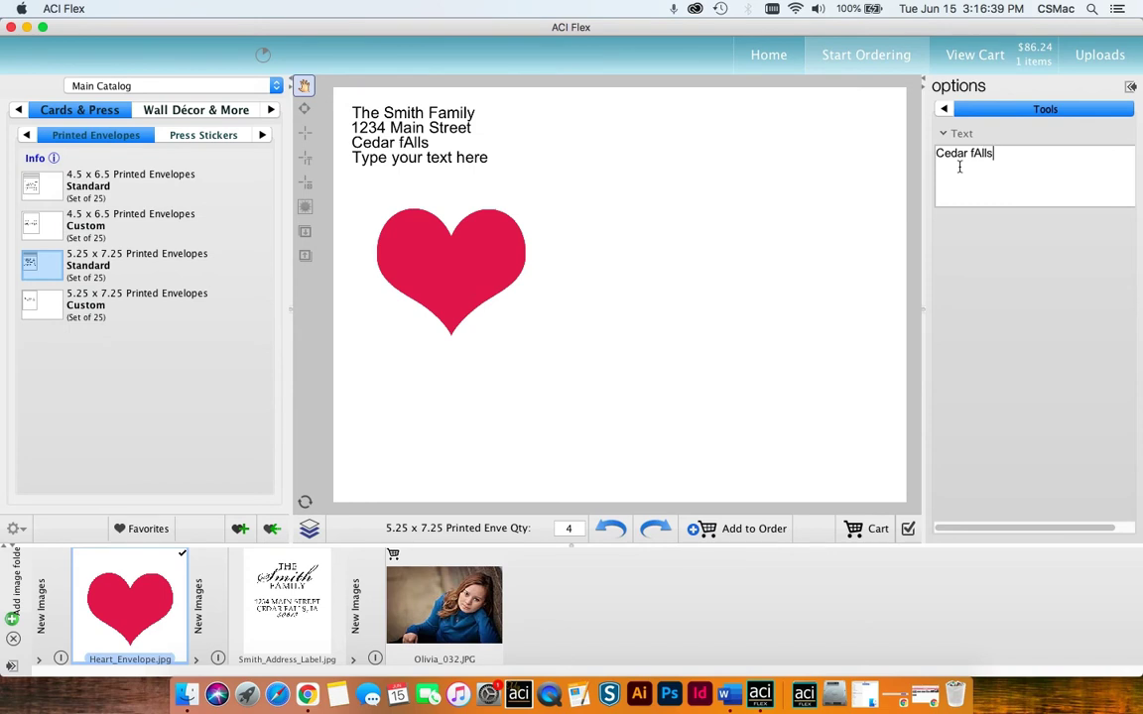
{"action": "key", "text": "BackSpace"}
{"action": "key", "text": "BackSpace"}
{"action": "key", "text": "BackSpace"}
{"action": "key", "text": "BackSpace"}
{"action": "type", "text": "Falls, IA 50613"}
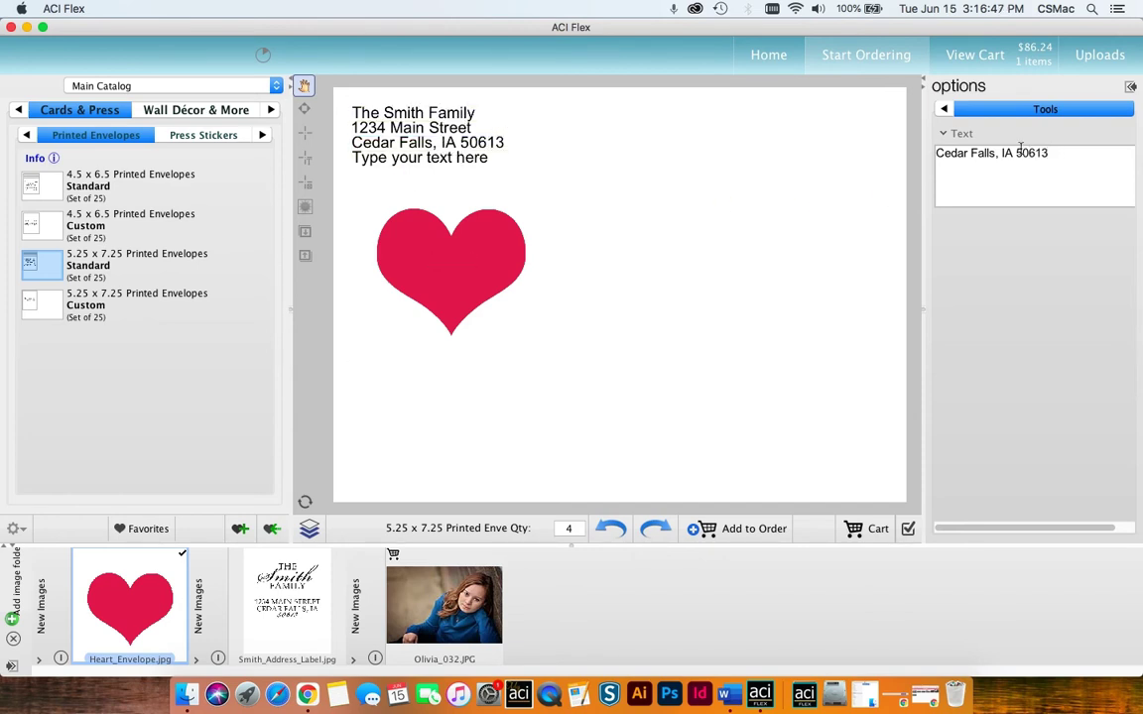
Bring up the Font Style choices in the standard envelope's product options
{"action": "left_click", "coordinate": [943, 110]}
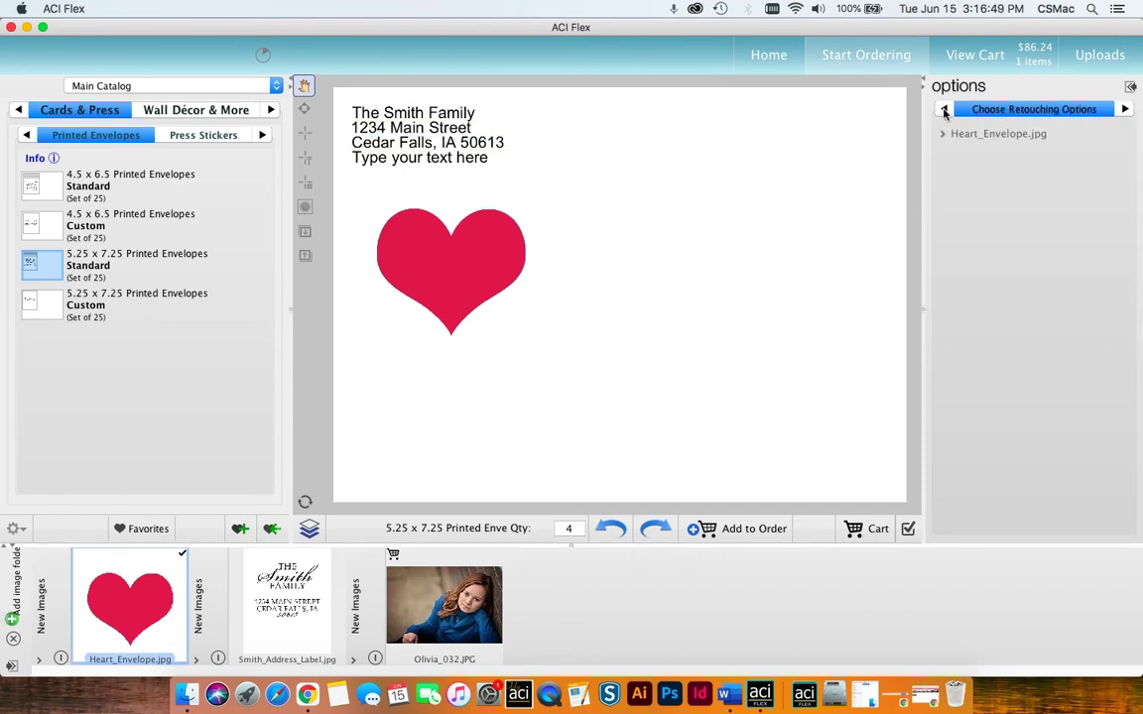
{"action": "left_click", "coordinate": [943, 110]}
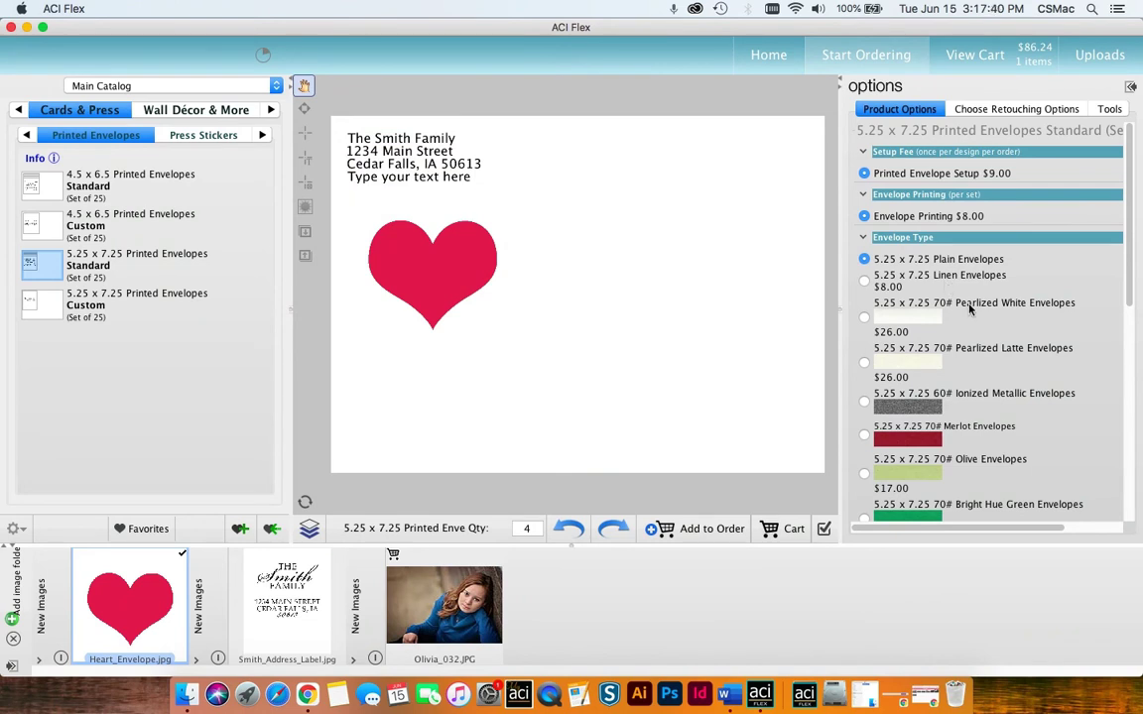
{"action": "scroll", "coordinate": [880, 273], "scroll_direction": "right", "scroll_amount": 2}
{"action": "scroll", "coordinate": [880, 272], "scroll_direction": "down", "scroll_amount": 1}
{"action": "scroll", "coordinate": [970, 310], "scroll_direction": "down", "scroll_amount": 10}
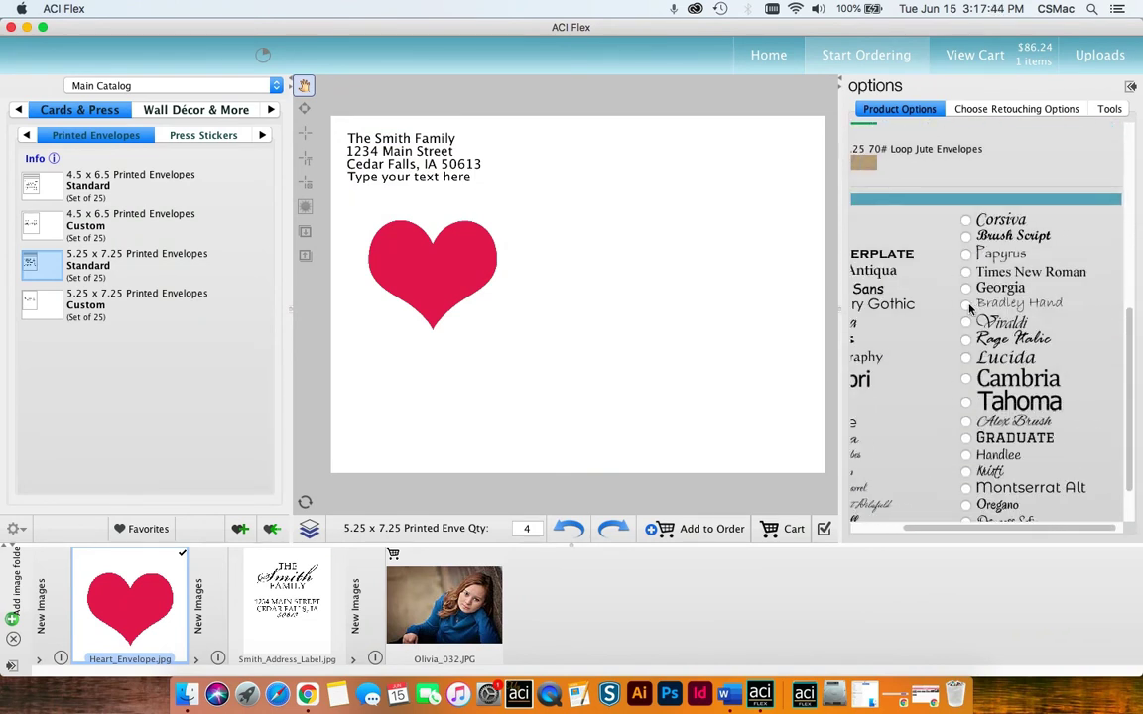
{"action": "scroll", "coordinate": [915, 399], "scroll_direction": "left", "scroll_amount": 2}
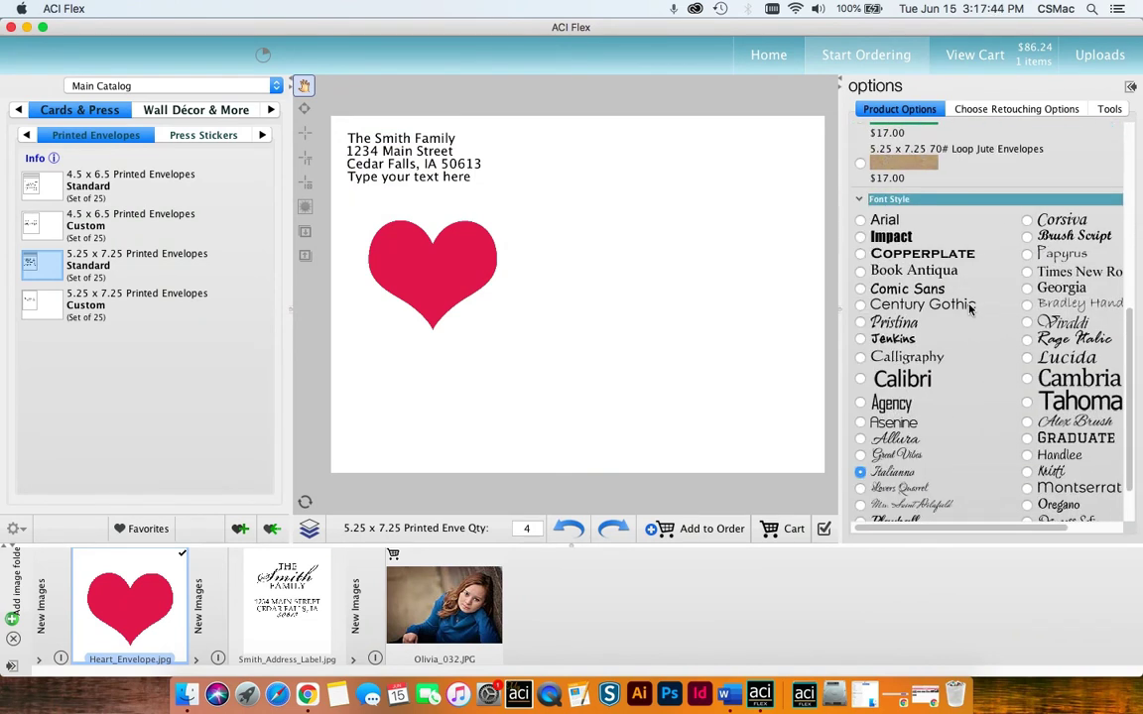
Try the Allura, Corsiva and Arial font styles on the envelope's return address
{"action": "left_click", "coordinate": [860, 439]}
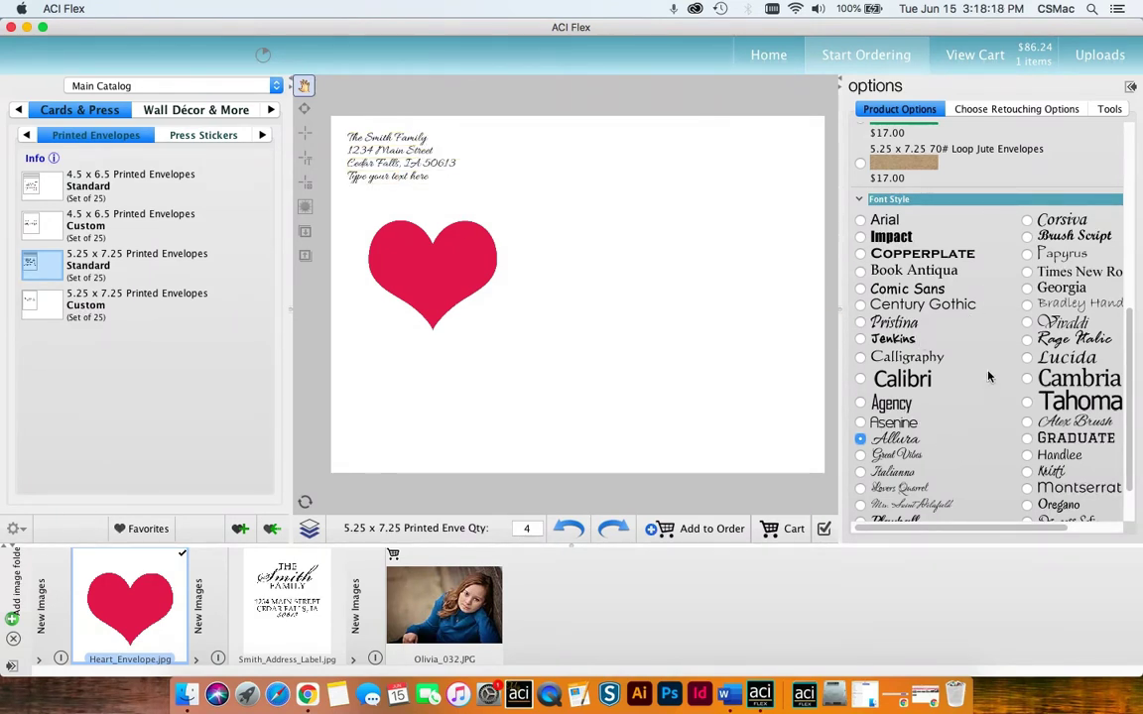
{"action": "left_click", "coordinate": [1026, 222]}
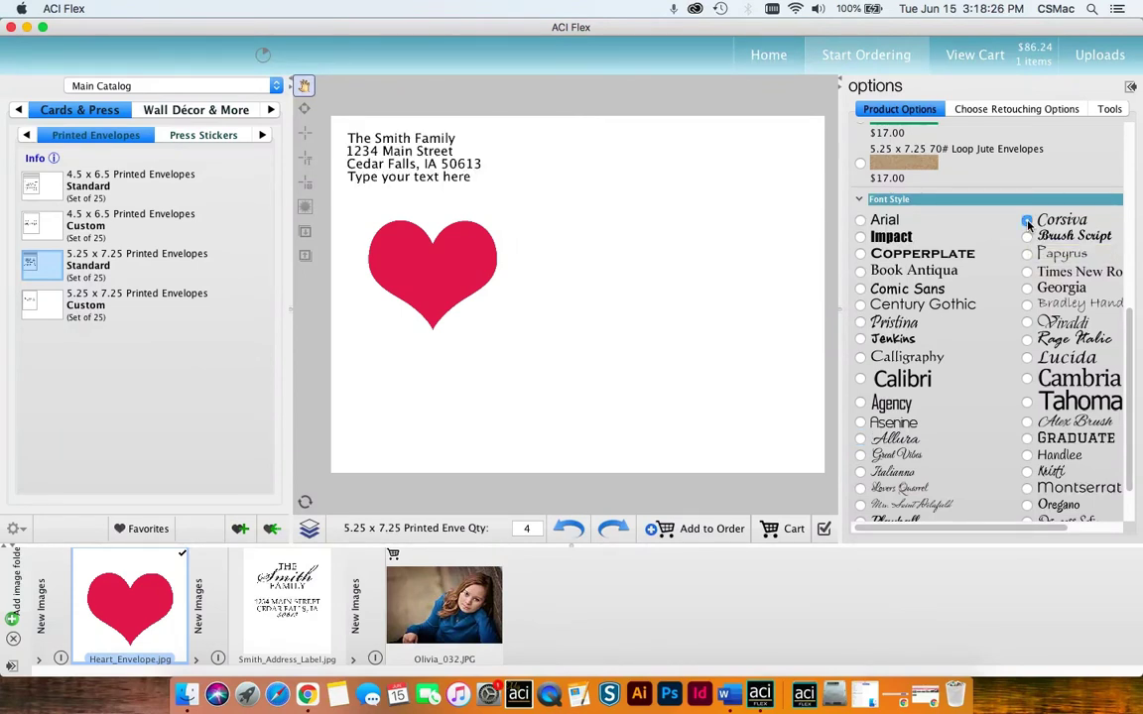
{"action": "left_click", "coordinate": [859, 220]}
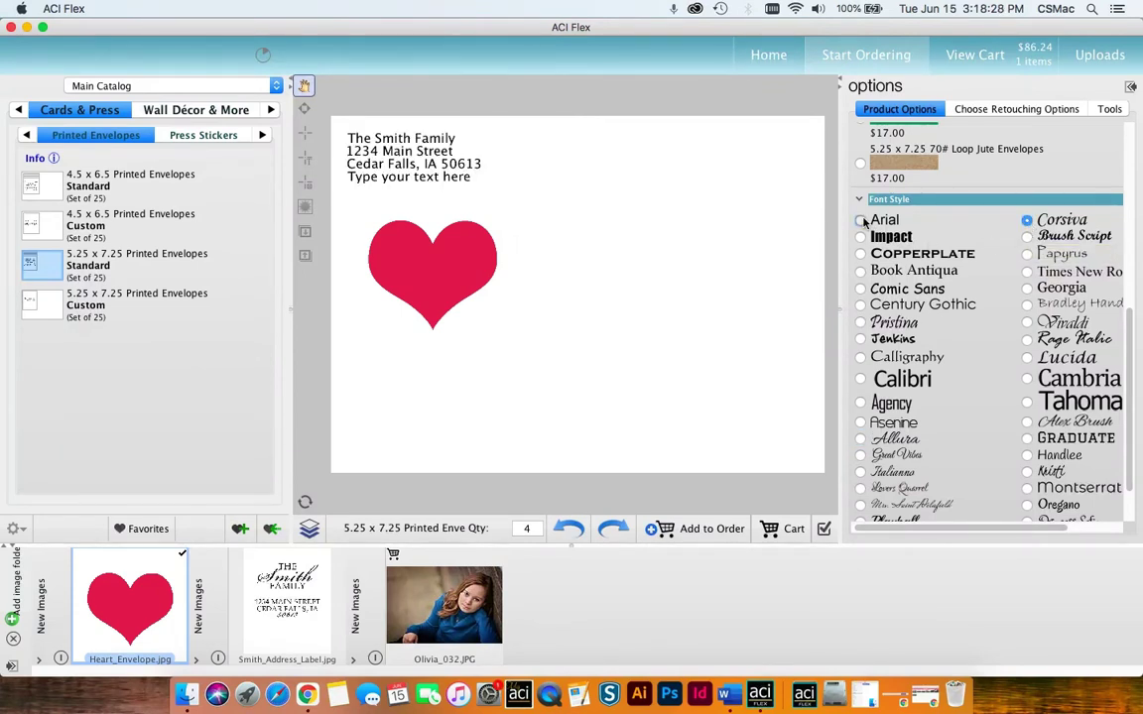
{"action": "left_click", "coordinate": [1027, 220]}
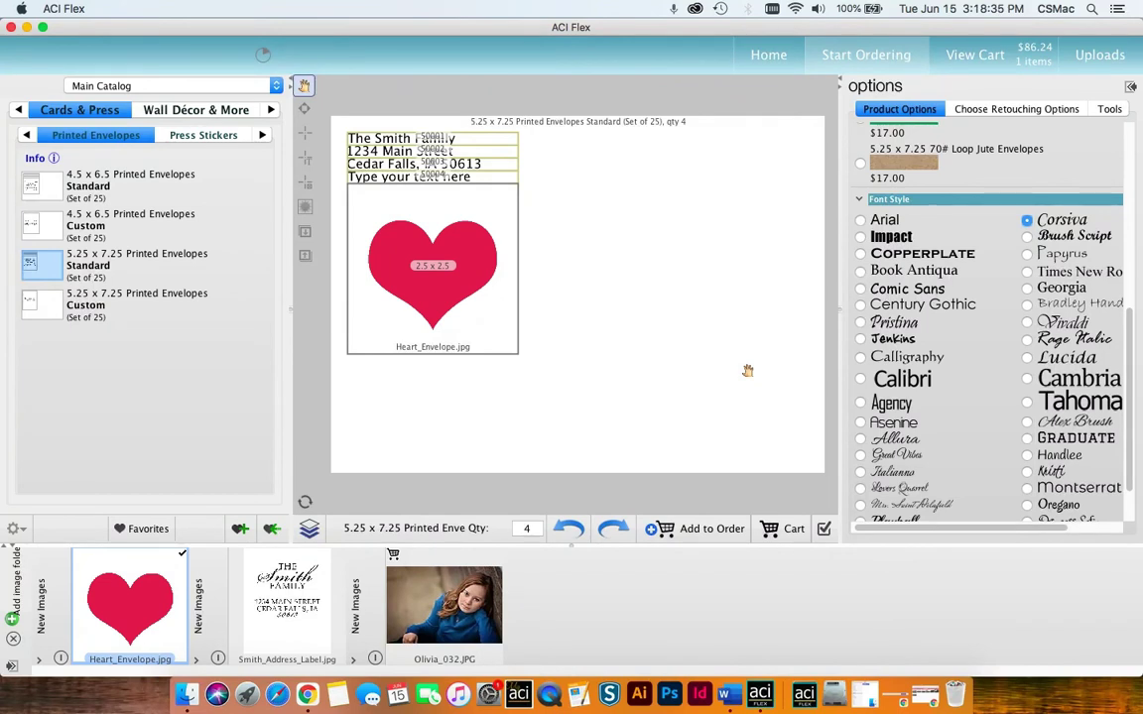
Set the return address font style to Brush Script and check the added envelope in the cart
{"action": "left_click", "coordinate": [1026, 237]}
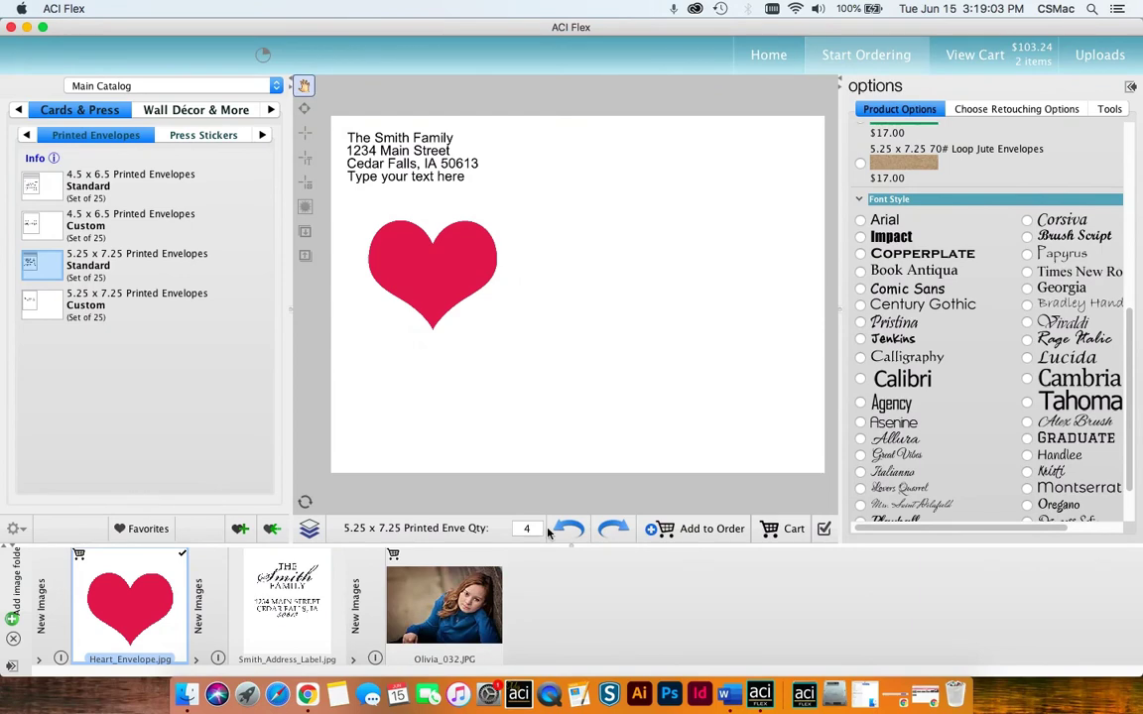
{"action": "left_click", "coordinate": [998, 55]}
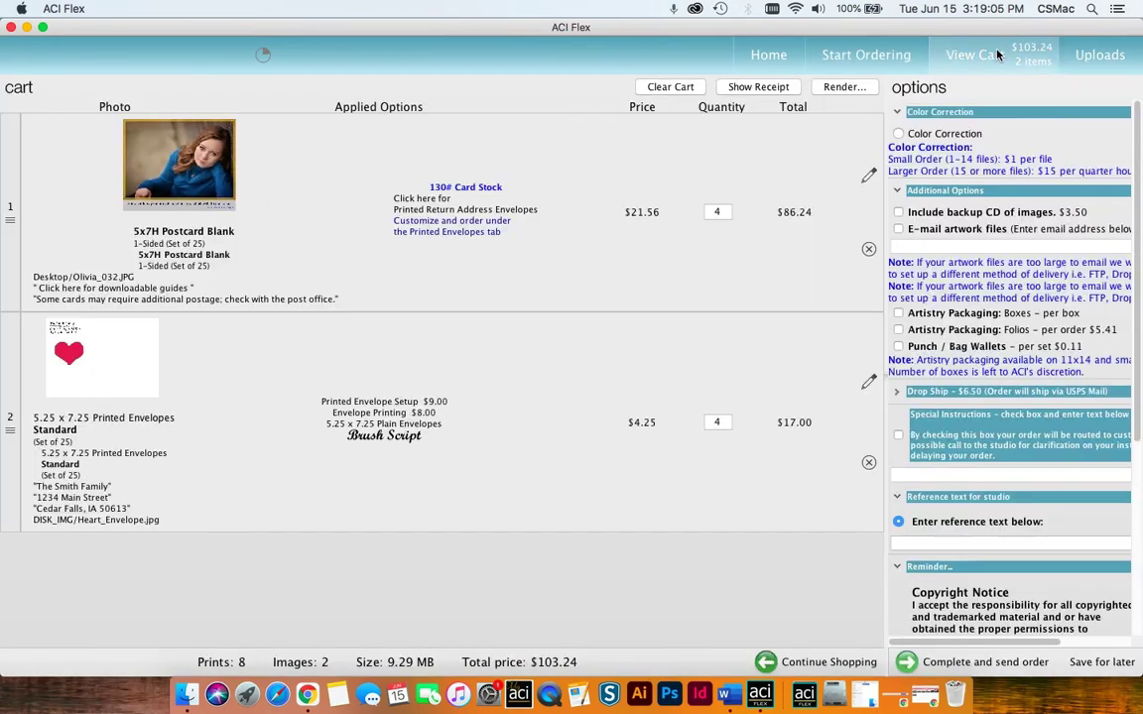